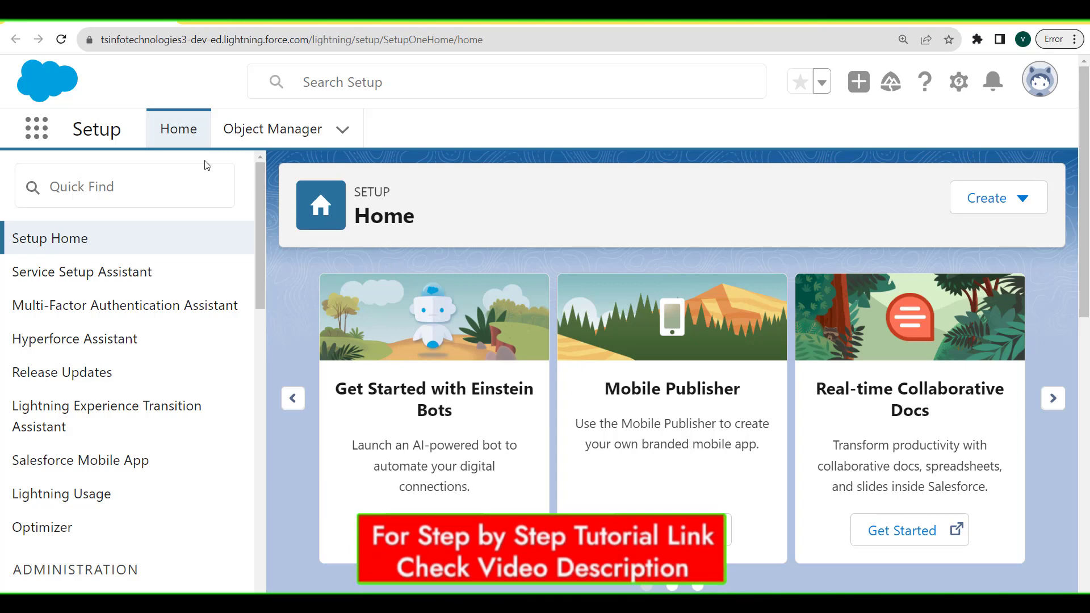
Leave Setup for the Sales app by searching 'sales' in the App Launcher.
{"action": "left_click", "coordinate": [40, 133]}
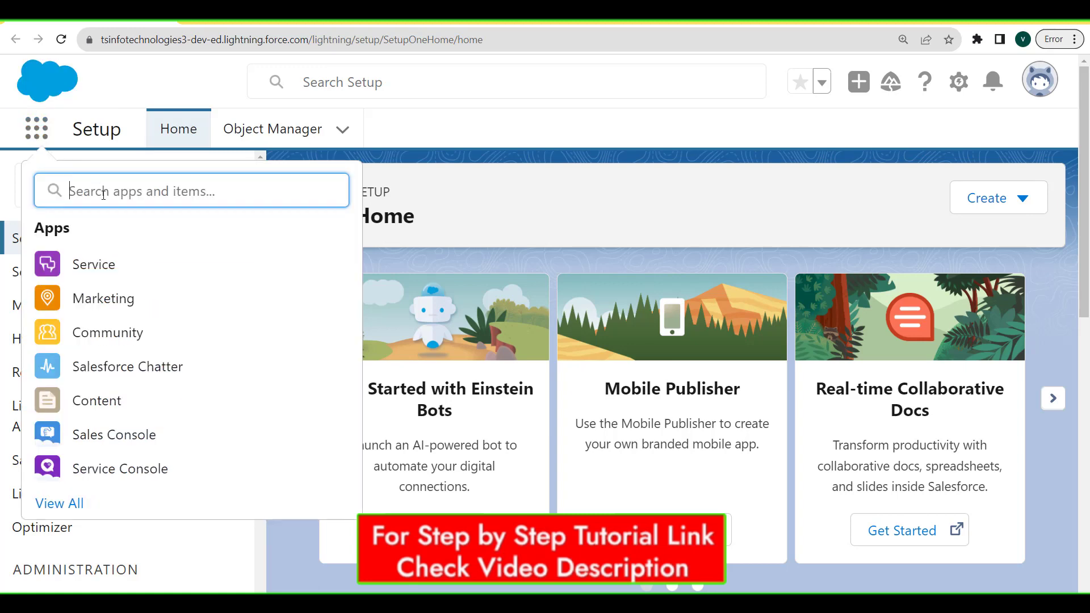
{"action": "type", "text": "sales"}
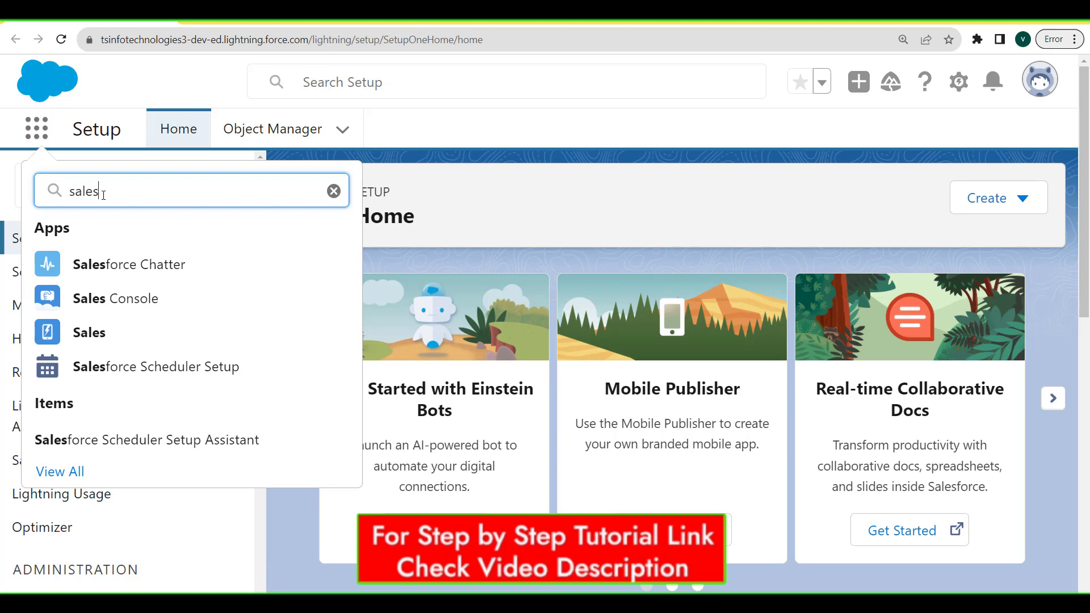
{"action": "left_click", "coordinate": [97, 335]}
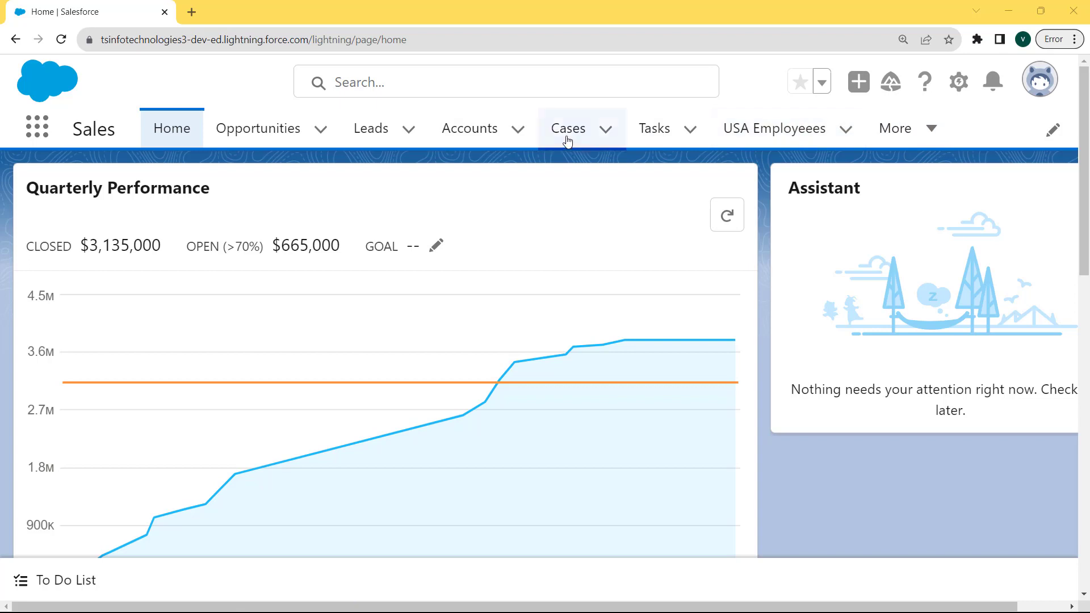
Open Contacts from the More menu and open the first recently viewed contact.
{"action": "left_click", "coordinate": [933, 134]}
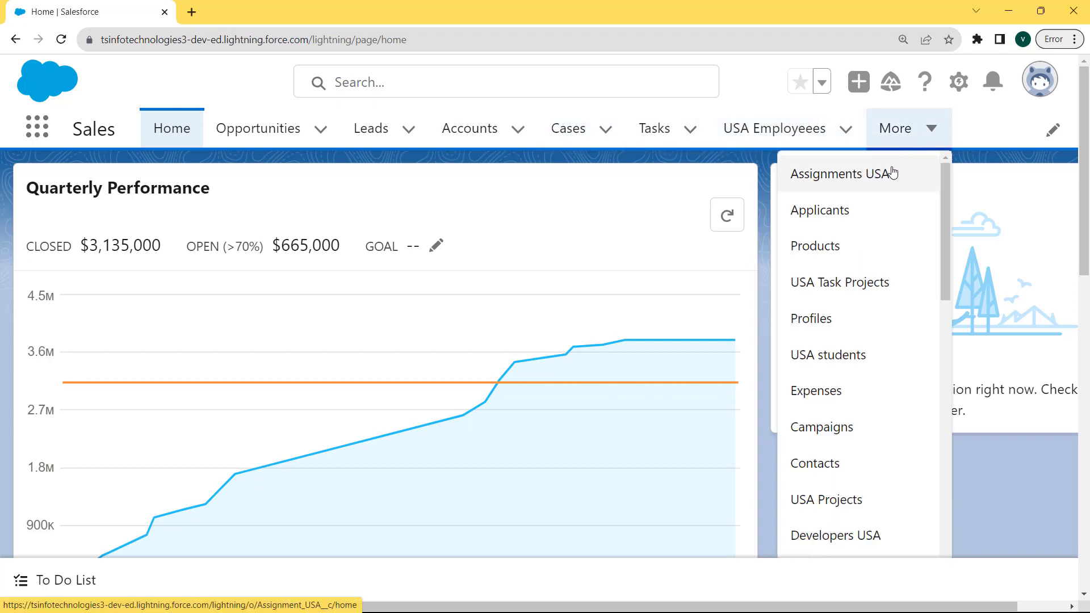
{"action": "left_click", "coordinate": [827, 464]}
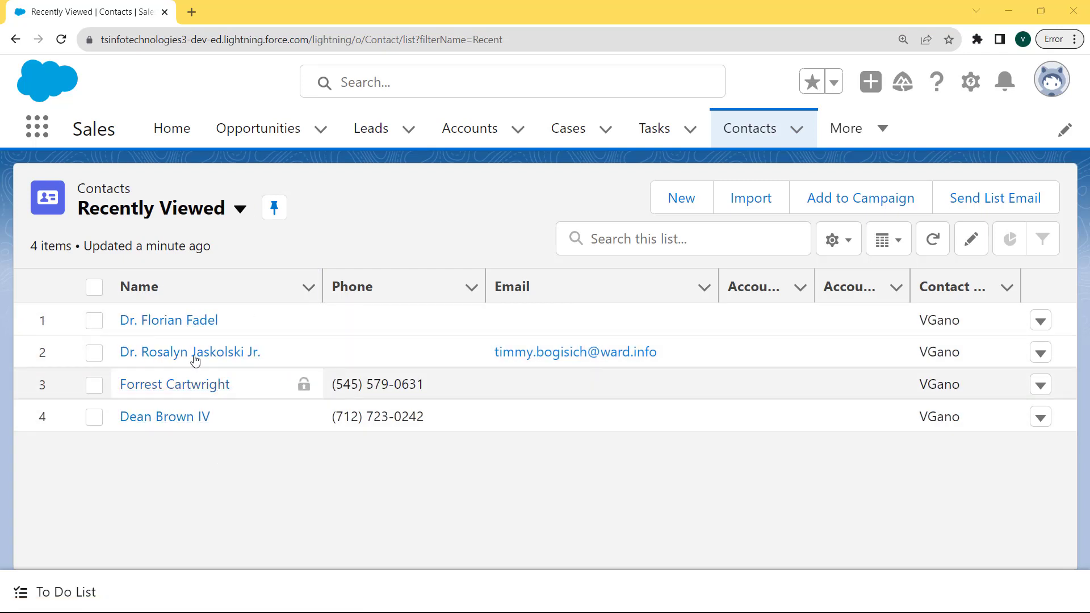
{"action": "left_click", "coordinate": [188, 319]}
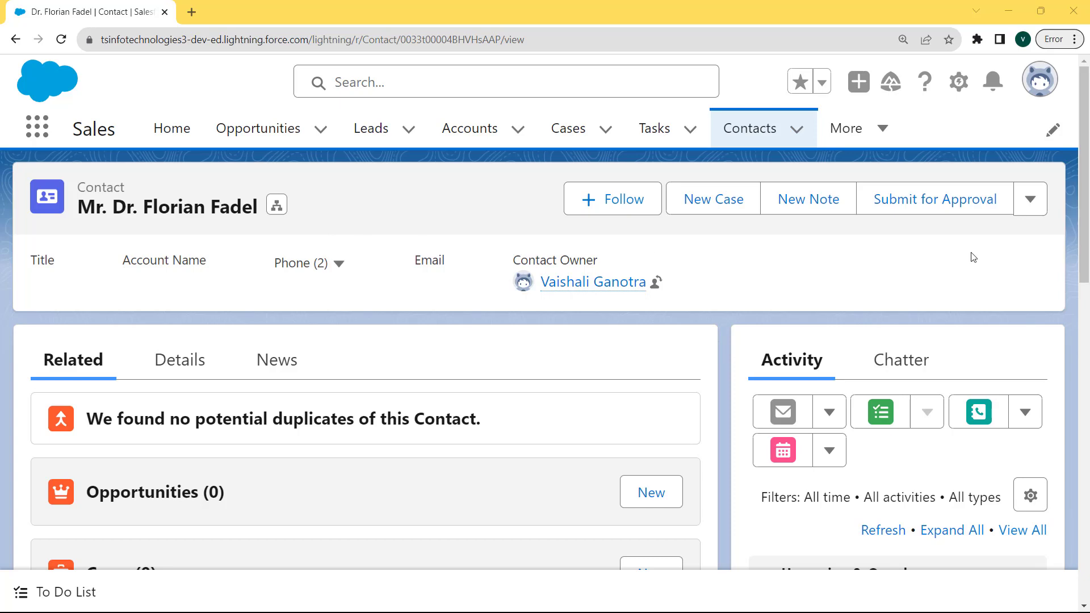
Show the action menu for the contact's upcoming Jul 28 Call in Activity.
{"action": "scroll", "coordinate": [954, 244], "scroll_direction": "down", "scroll_amount": 5}
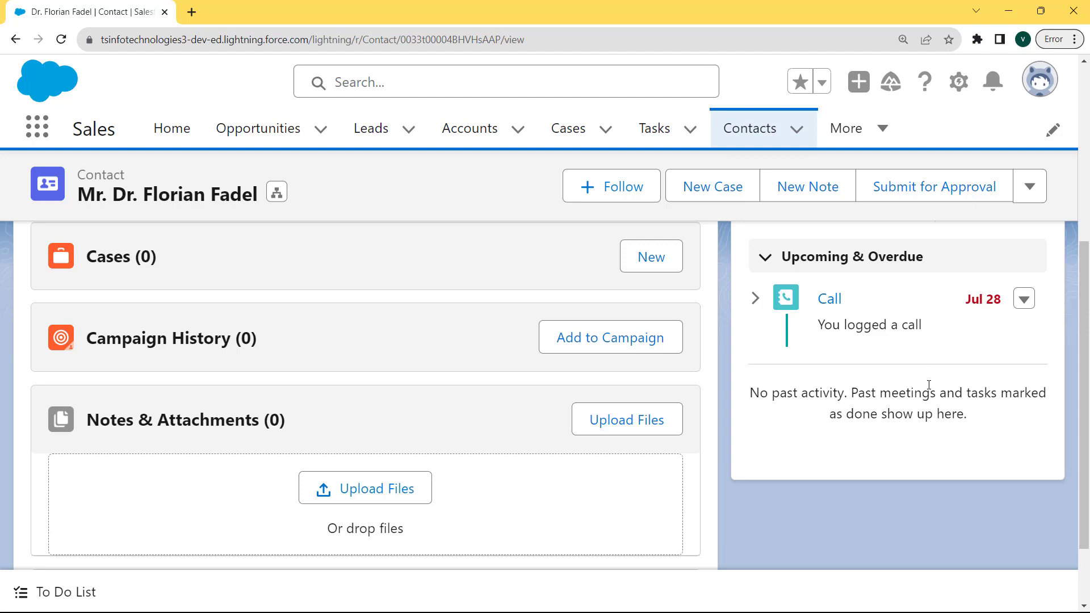
{"action": "left_click", "coordinate": [1024, 304]}
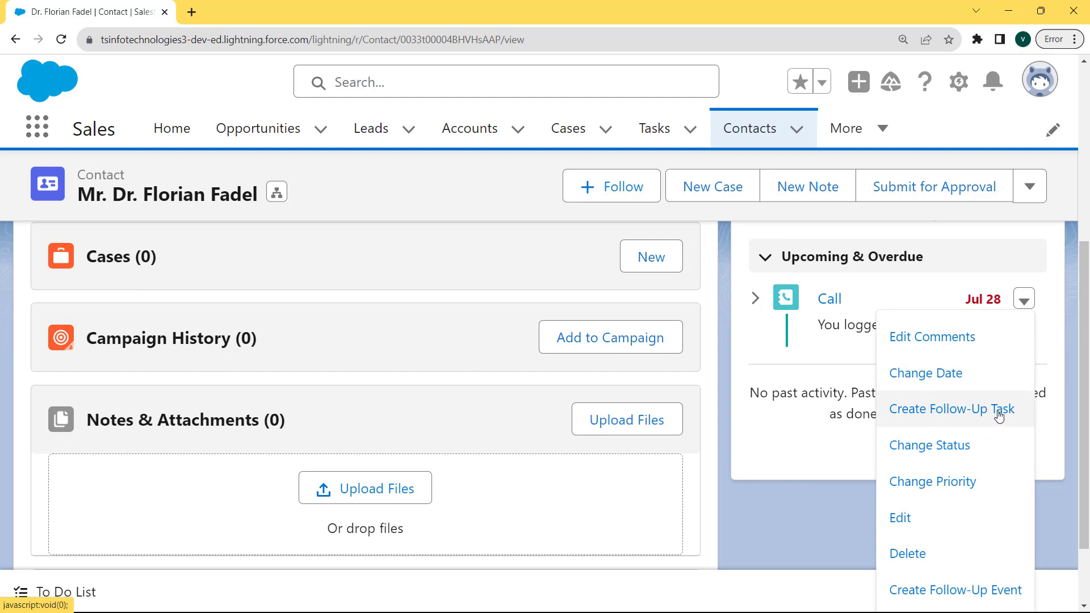
Create a follow-up task from the Call and add a second assignee, making 2 tasks.
{"action": "left_click", "coordinate": [929, 418]}
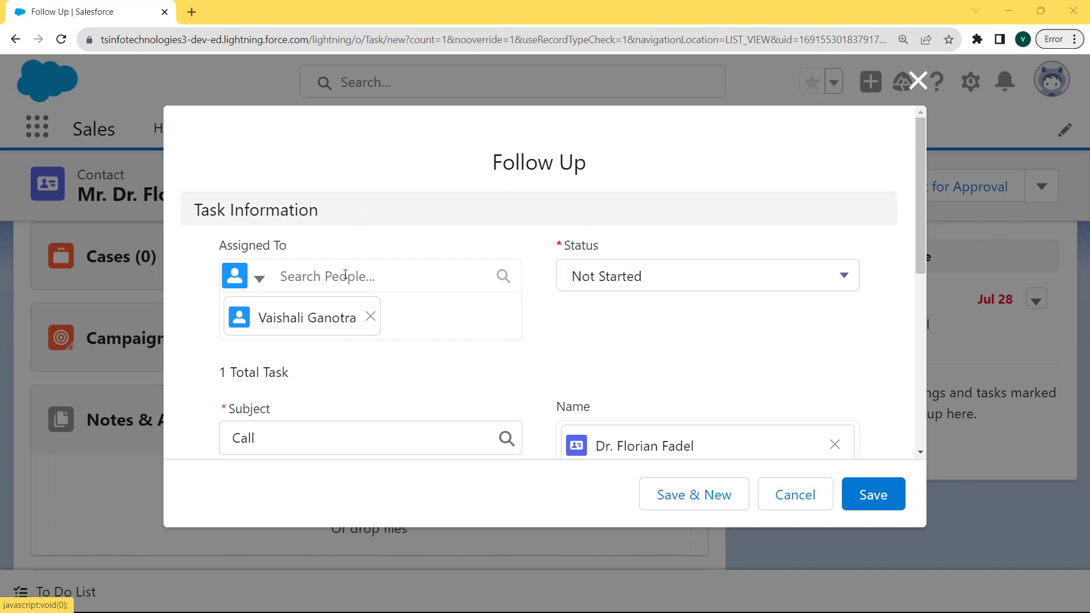
{"action": "left_click", "coordinate": [386, 277]}
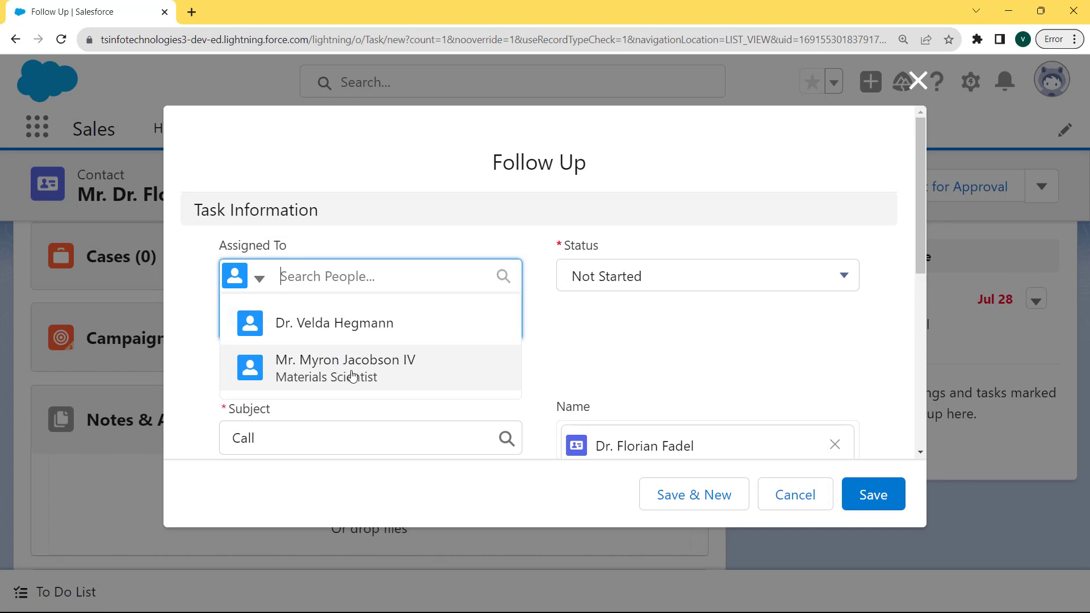
{"action": "left_click", "coordinate": [353, 322]}
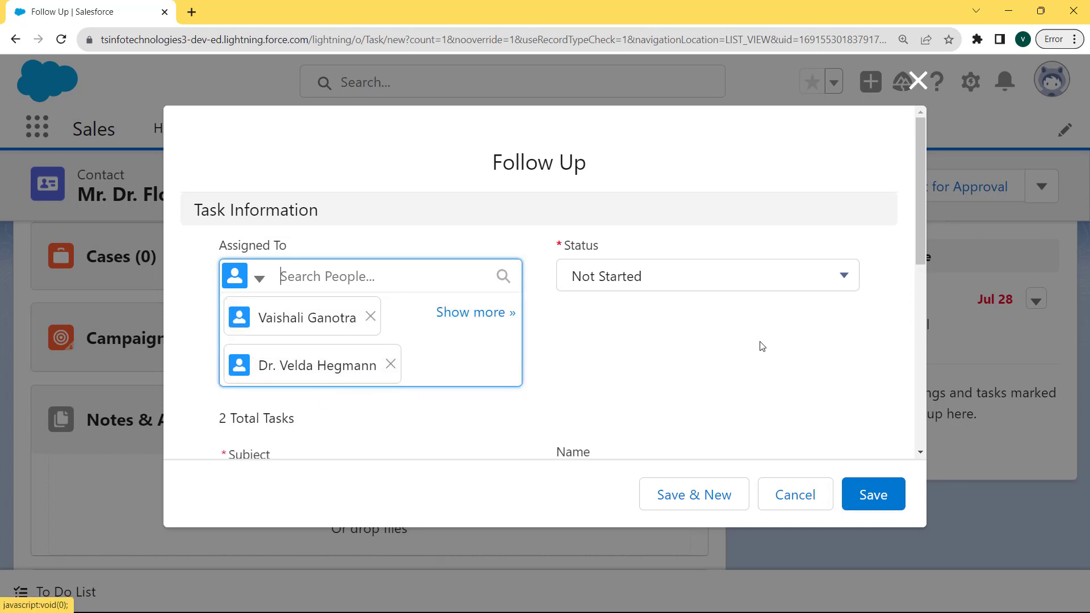
{"action": "scroll", "coordinate": [923, 272], "scroll_direction": "down", "scroll_amount": 2}
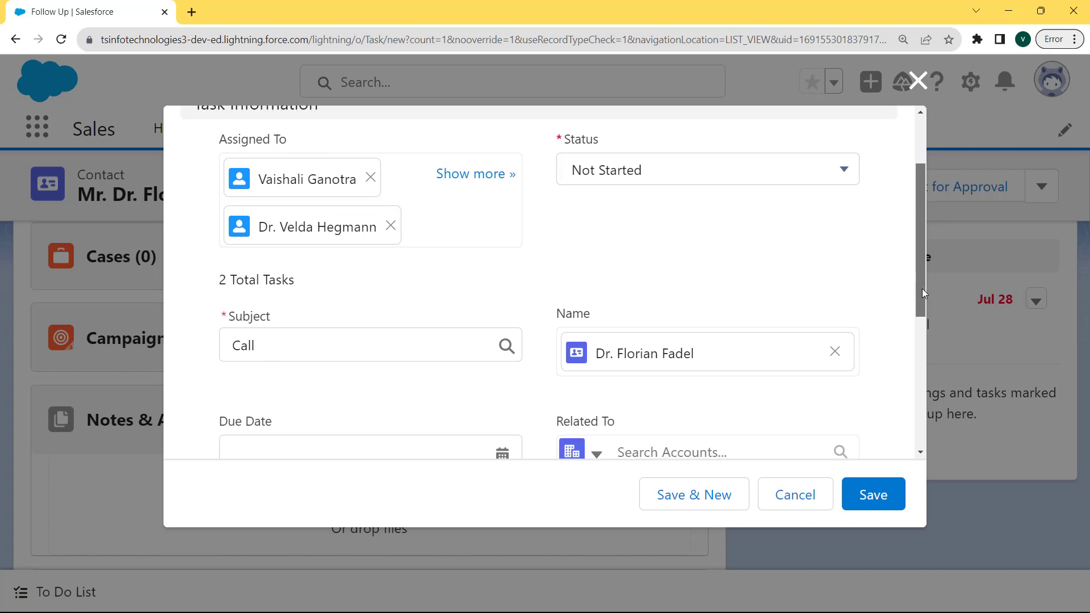
Keep Call as the follow-up task's subject and set its status to In Progress.
{"action": "left_click", "coordinate": [475, 331]}
{"action": "left_click", "coordinate": [323, 373]}
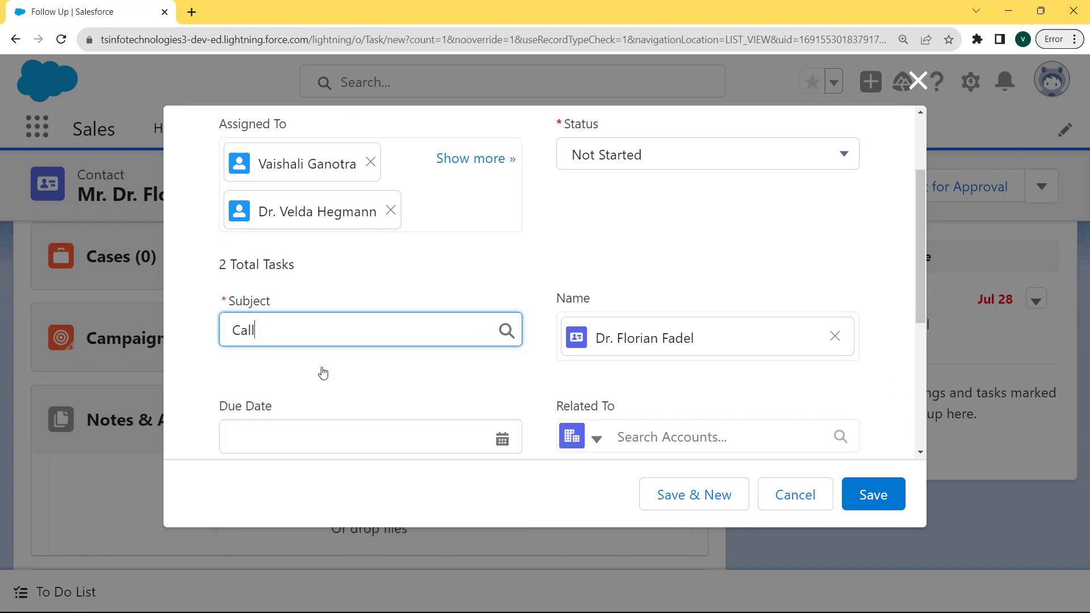
{"action": "left_click", "coordinate": [815, 153]}
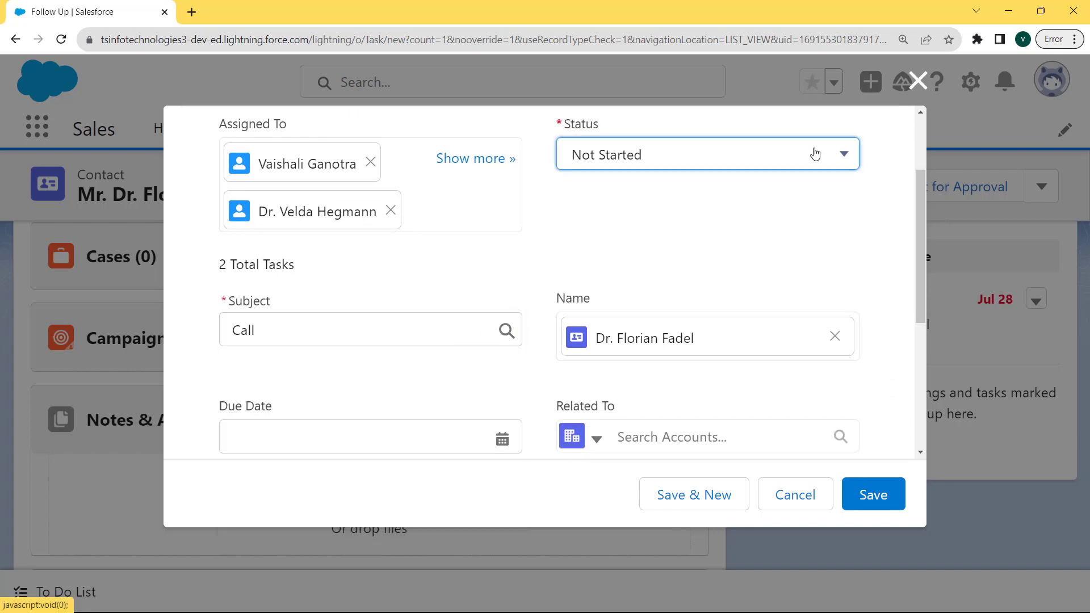
{"action": "left_click", "coordinate": [655, 276]}
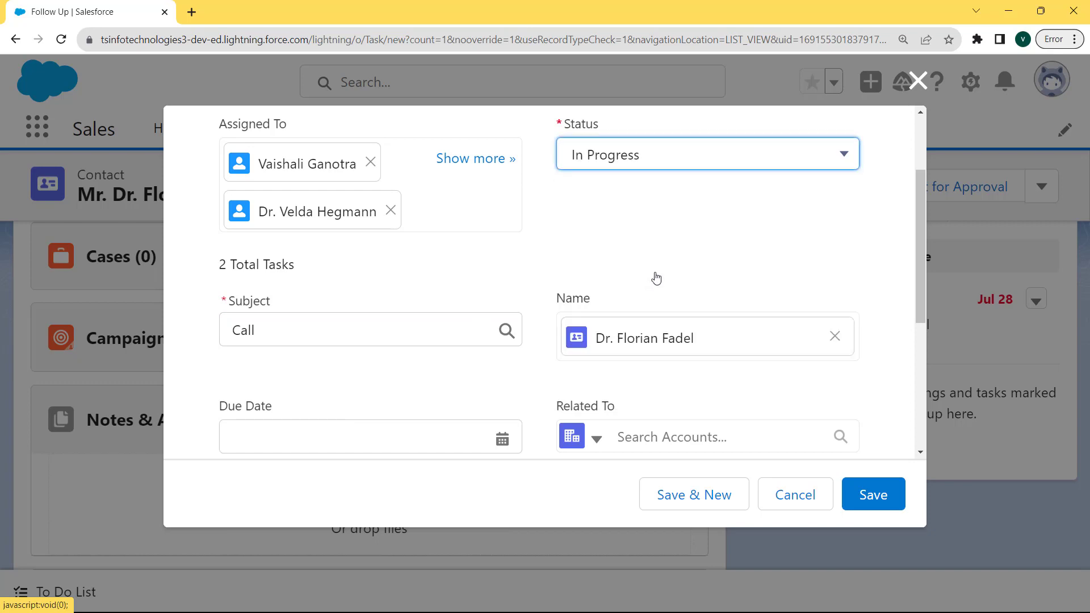
{"action": "left_click", "coordinate": [844, 268]}
{"action": "left_click_drag", "start_coordinate": [921, 270], "coordinate": [925, 355]}
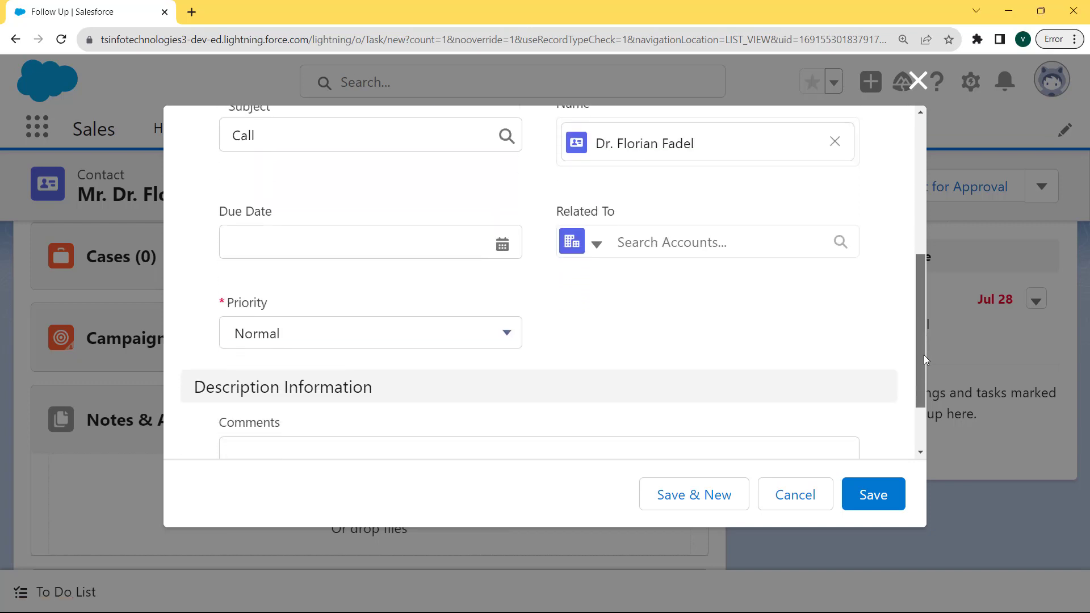
Set the due date to 8/15/2023, relate it to GenePoint, and keep Normal priority.
{"action": "left_click", "coordinate": [502, 245]}
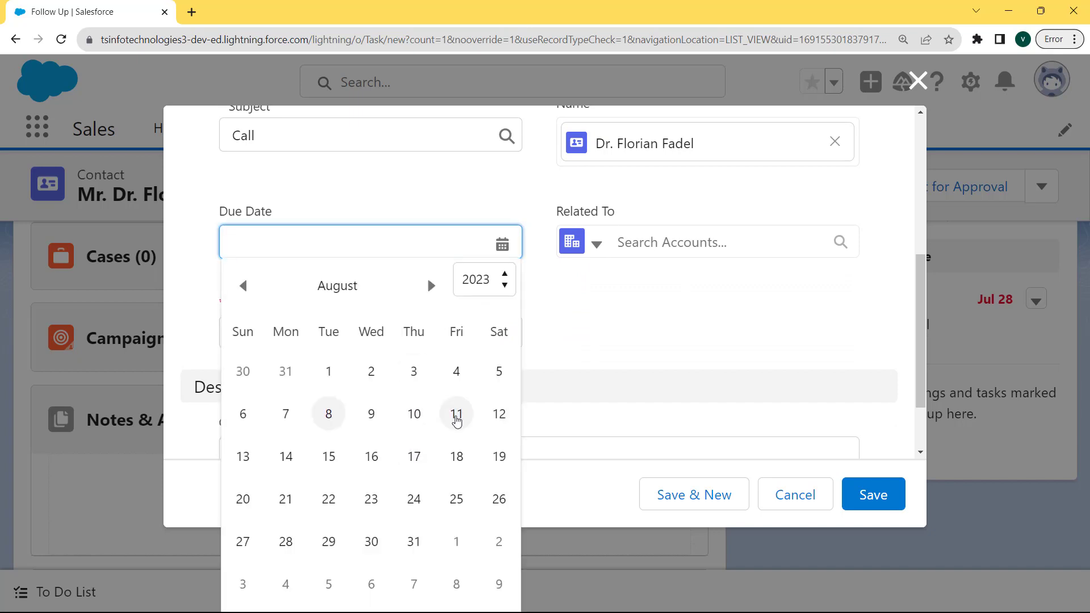
{"action": "scroll", "coordinate": [329, 457], "scroll_direction": "up", "scroll_amount": 1}
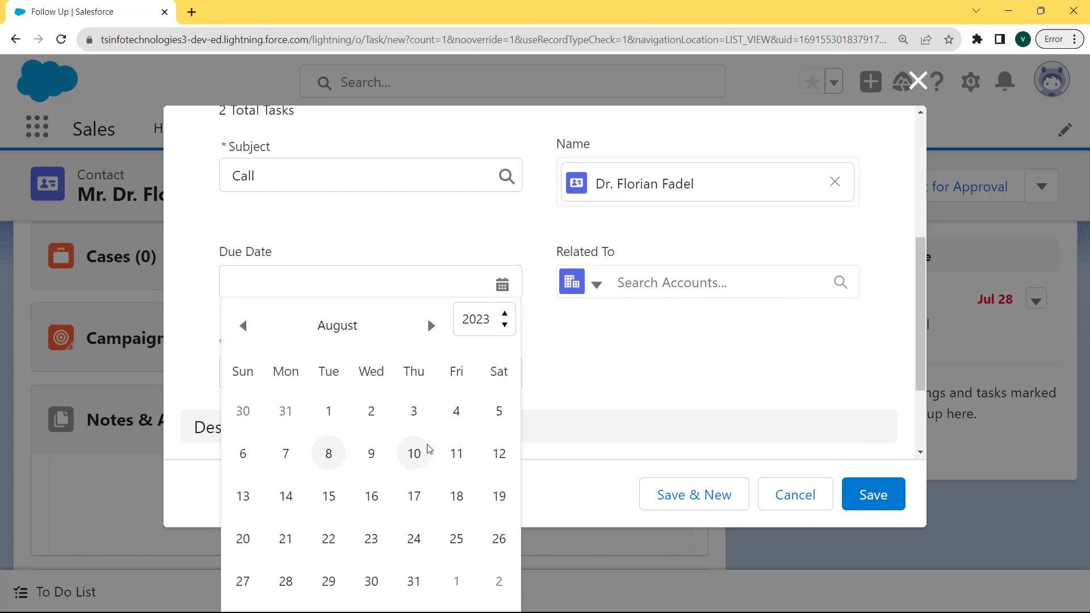
{"action": "left_click", "coordinate": [329, 496]}
{"action": "left_click", "coordinate": [751, 286]}
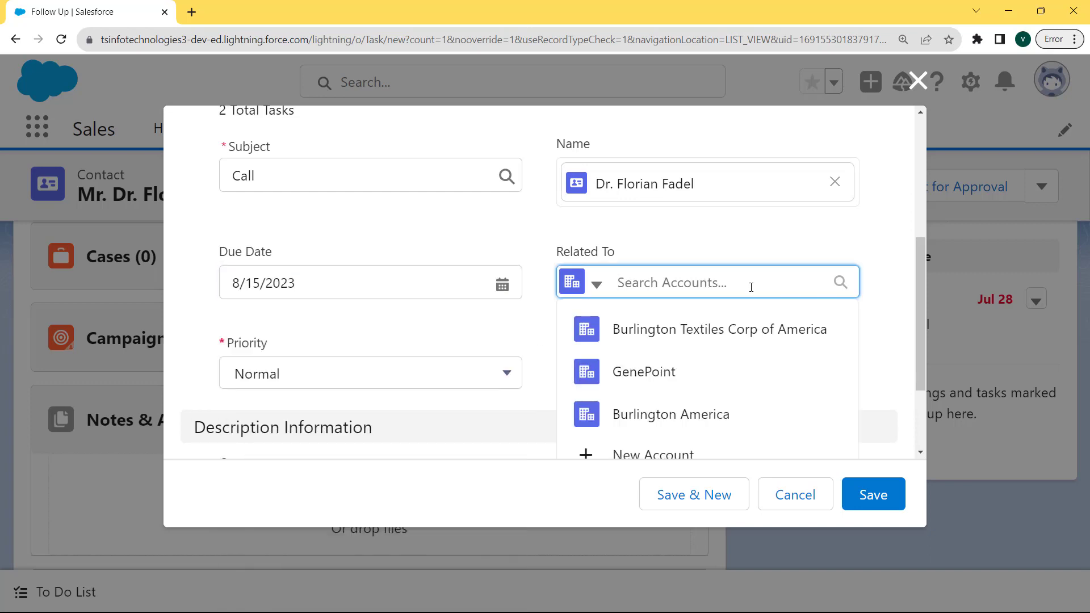
{"action": "left_click", "coordinate": [651, 384]}
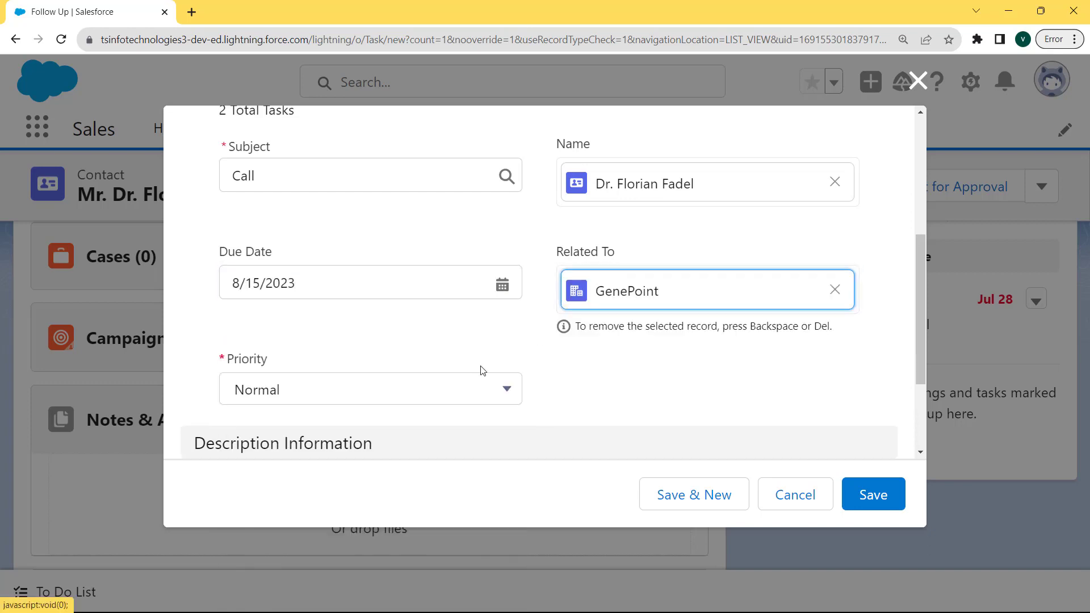
{"action": "left_click", "coordinate": [508, 396]}
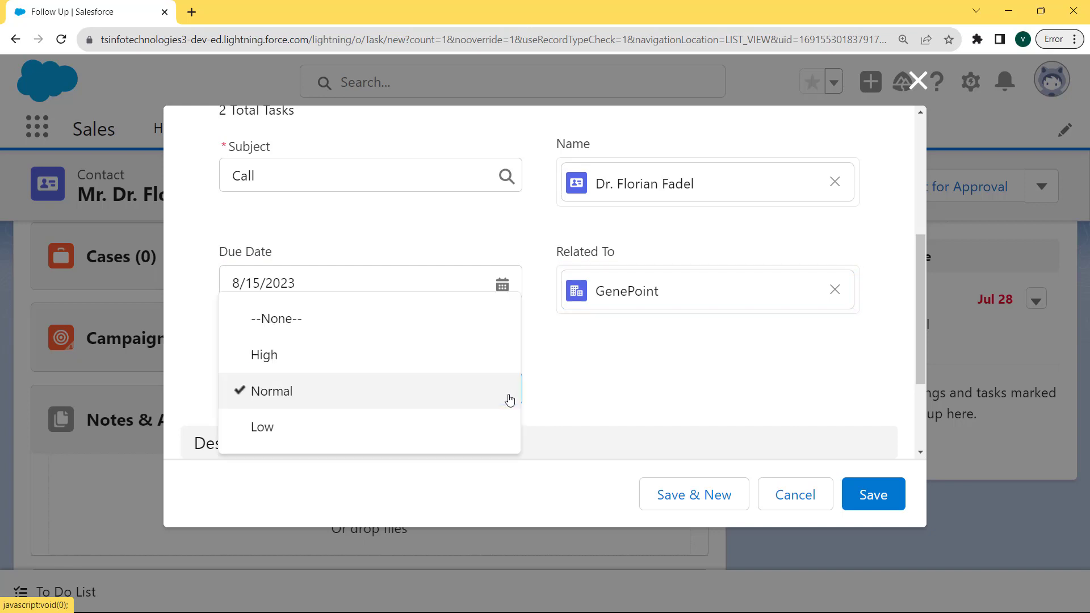
{"action": "left_click", "coordinate": [352, 390]}
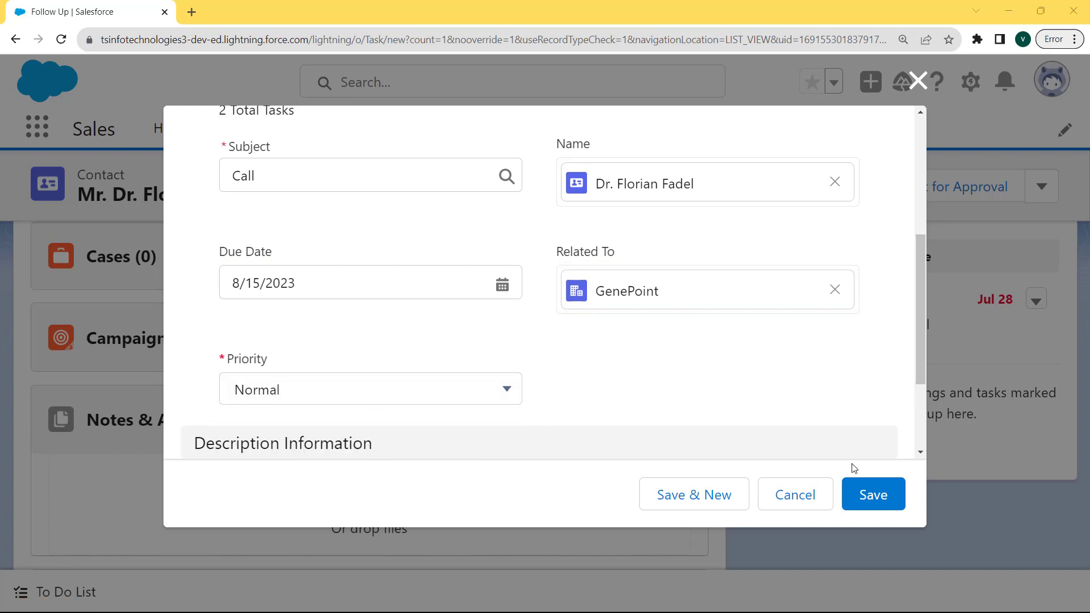
Save the follow-up Call task due Aug 15 and bring up the profile menu.
{"action": "left_click", "coordinate": [873, 495]}
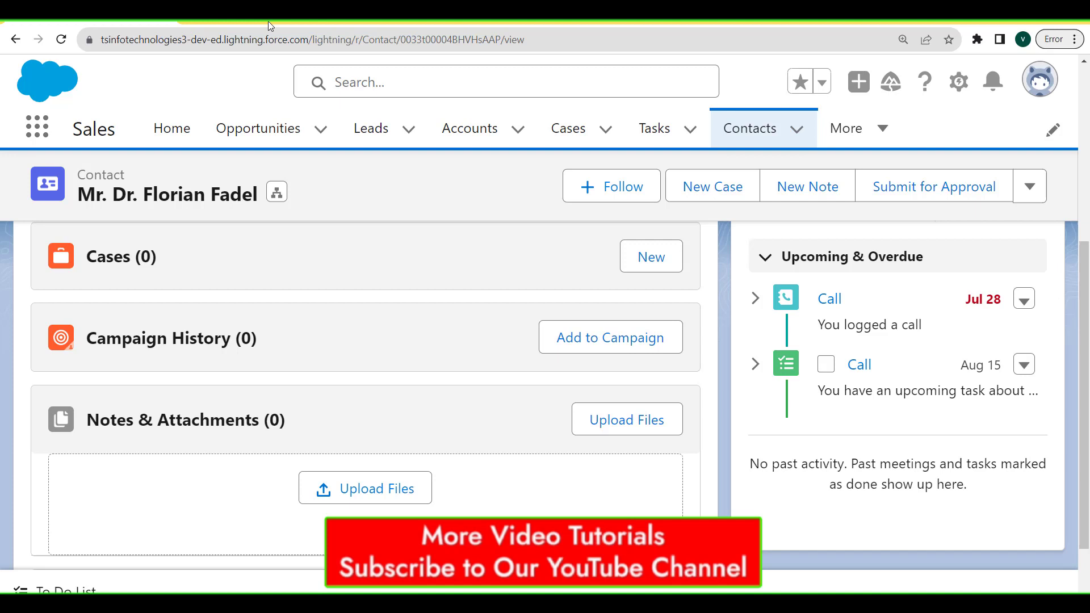
{"action": "left_click", "coordinate": [1039, 92]}
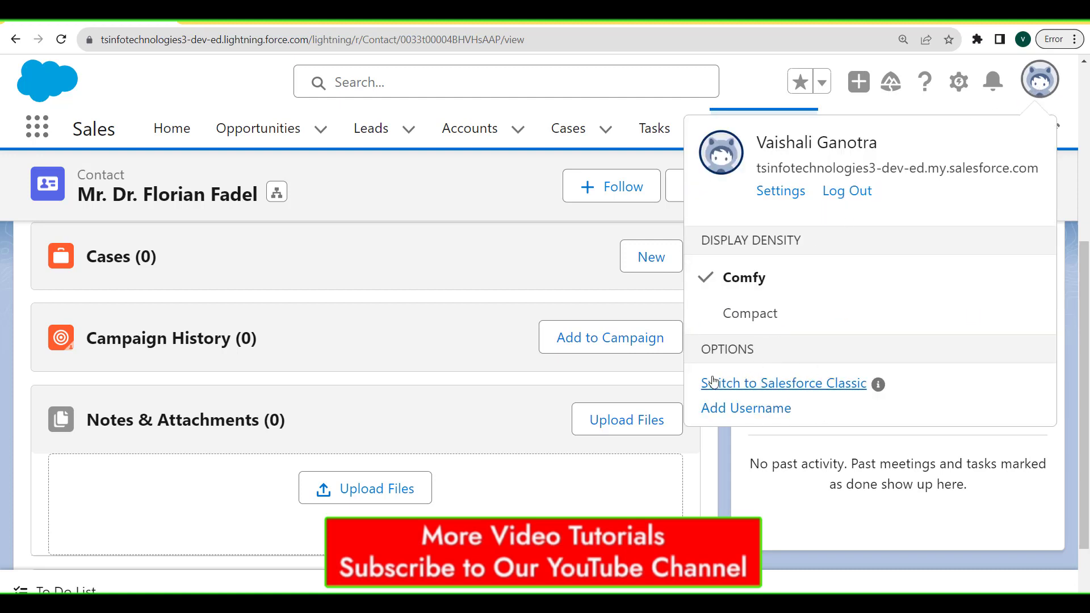
Switch to Salesforce Classic and go to the Contacts Home page.
{"action": "left_click", "coordinate": [737, 384]}
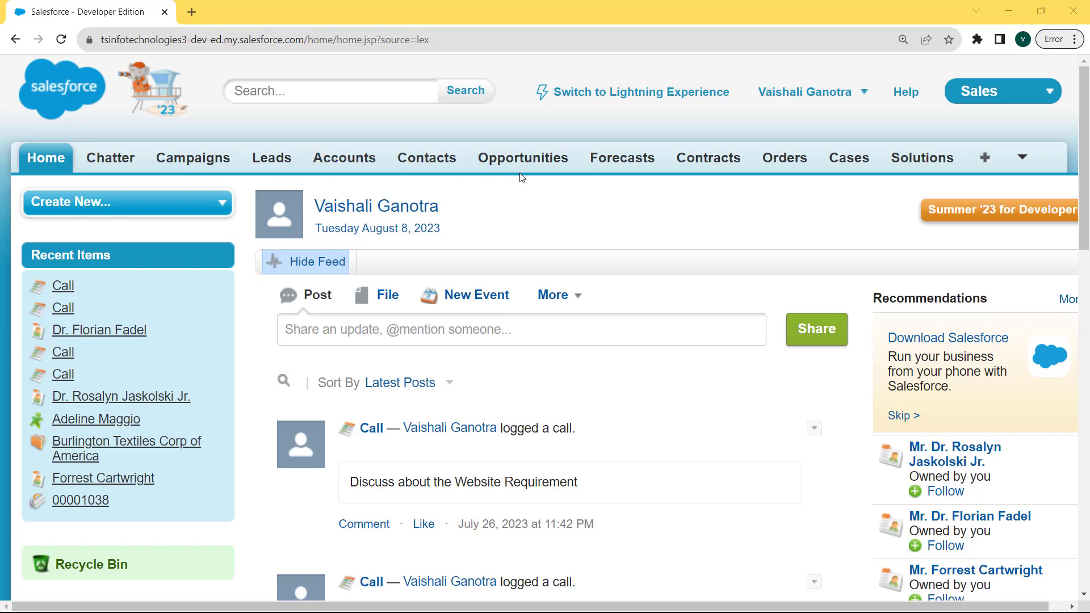
{"action": "left_click", "coordinate": [430, 161]}
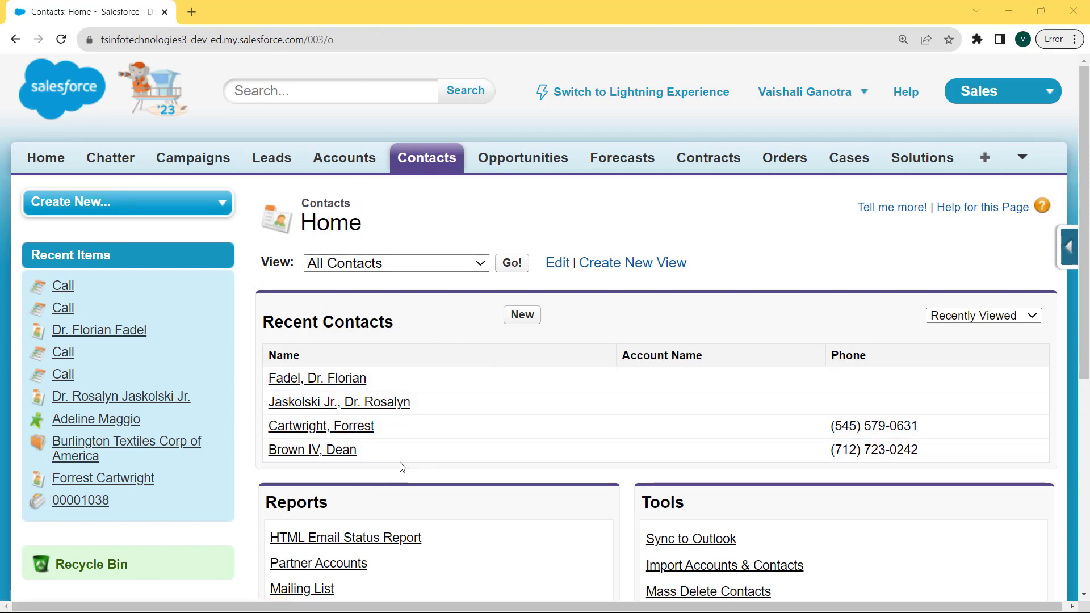
Open the second recent contact and edit its open Call task due 7/29/2023.
{"action": "left_click", "coordinate": [307, 403]}
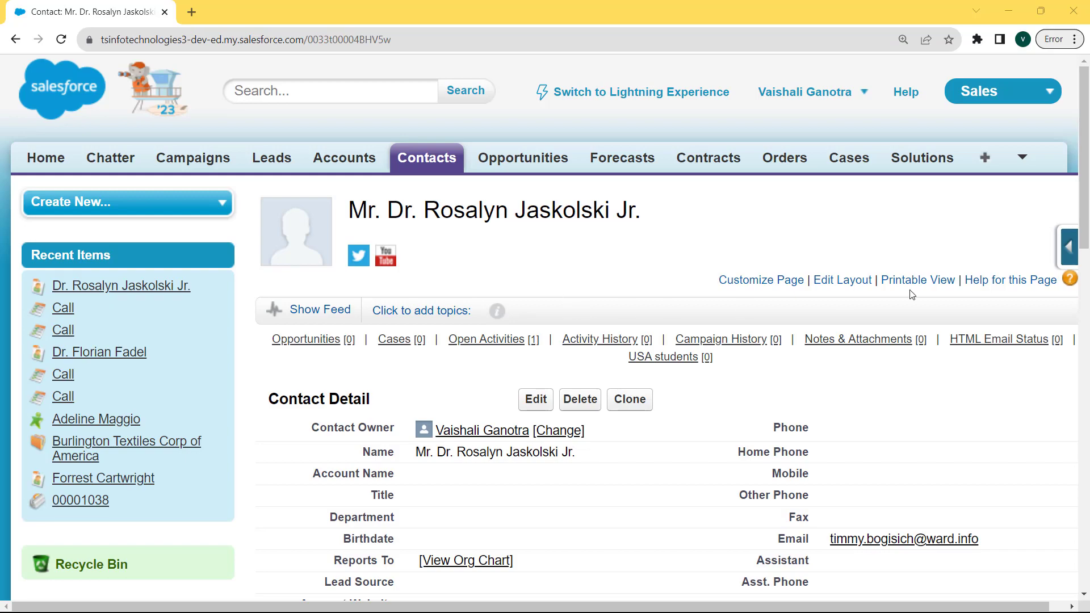
{"action": "scroll", "coordinate": [493, 473], "scroll_direction": "down", "scroll_amount": 6}
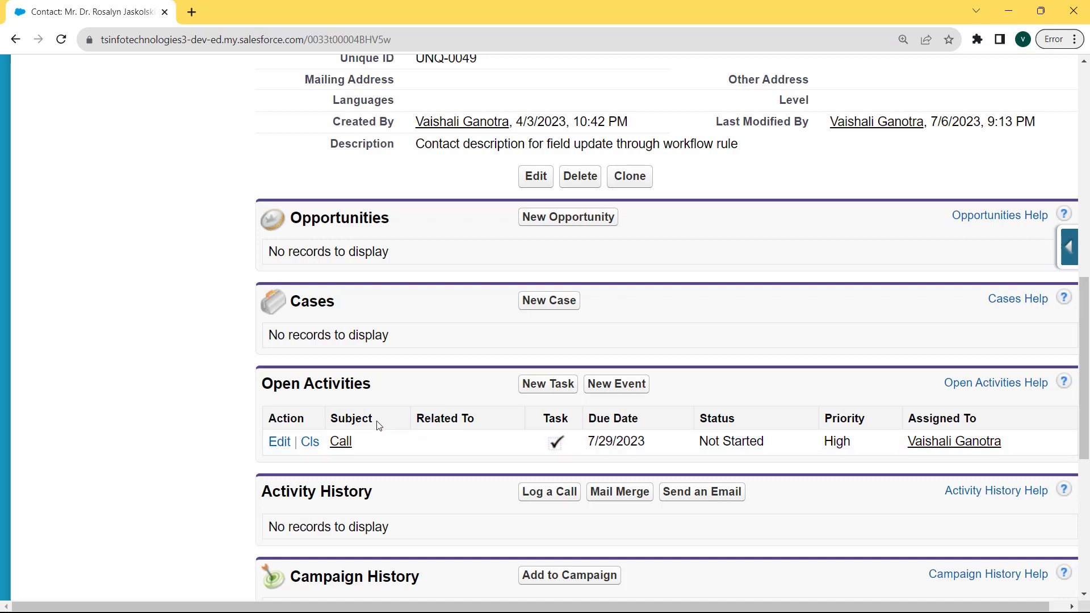
{"action": "left_click", "coordinate": [279, 443]}
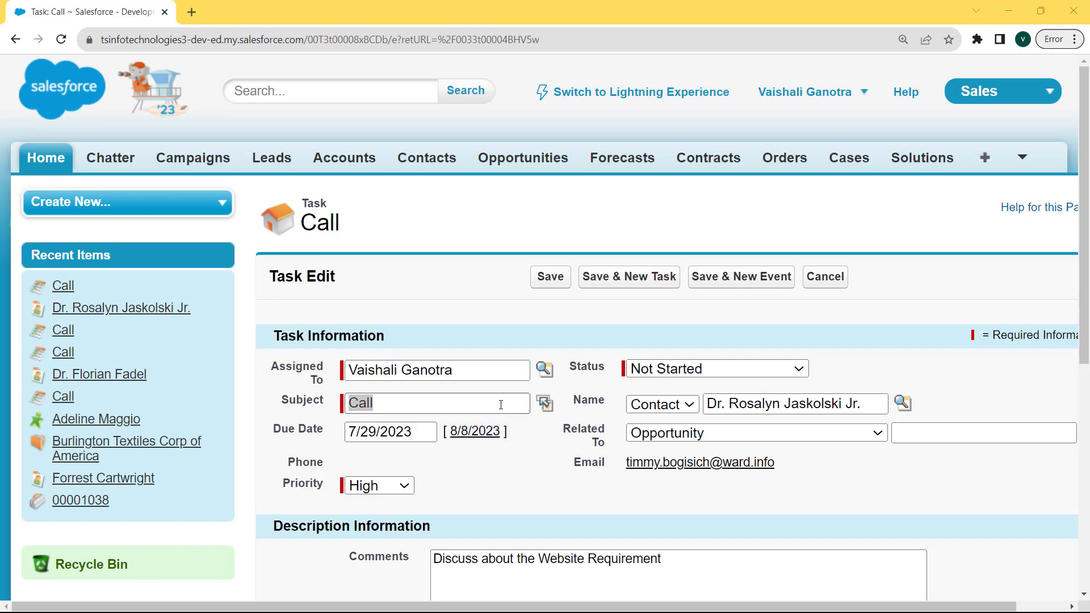
Keep the same assignee and choose Call as the task subject.
{"action": "left_click", "coordinate": [491, 371]}
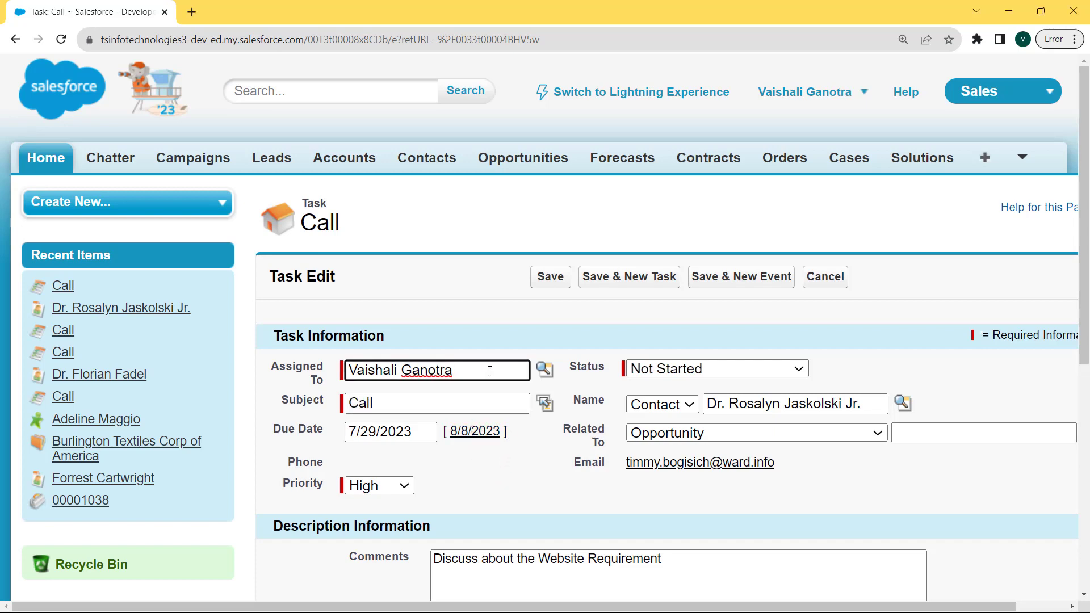
{"action": "left_click", "coordinate": [542, 372]}
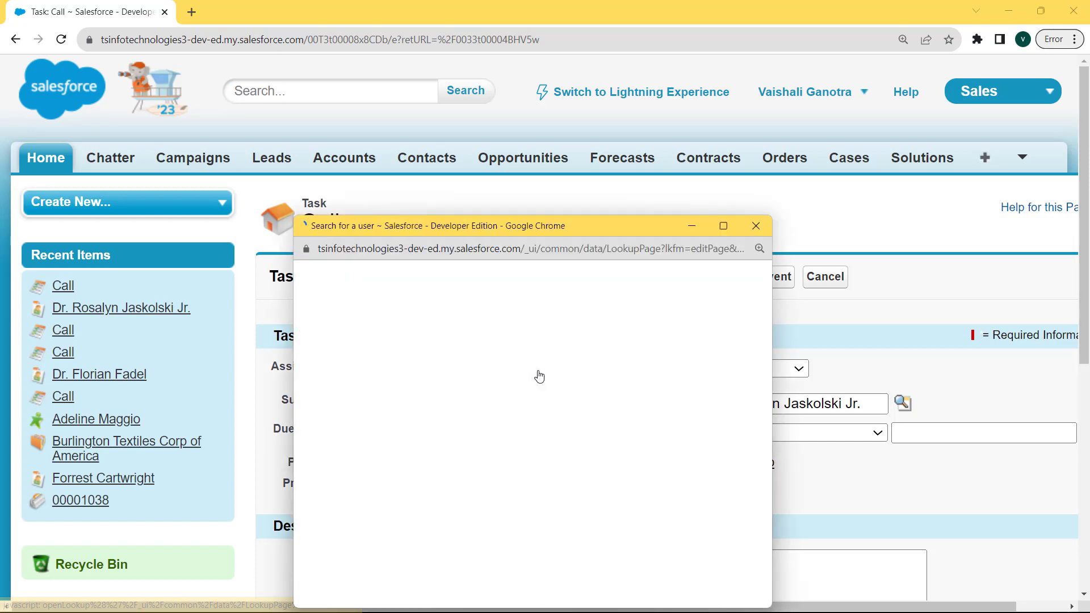
{"action": "left_click", "coordinate": [371, 485]}
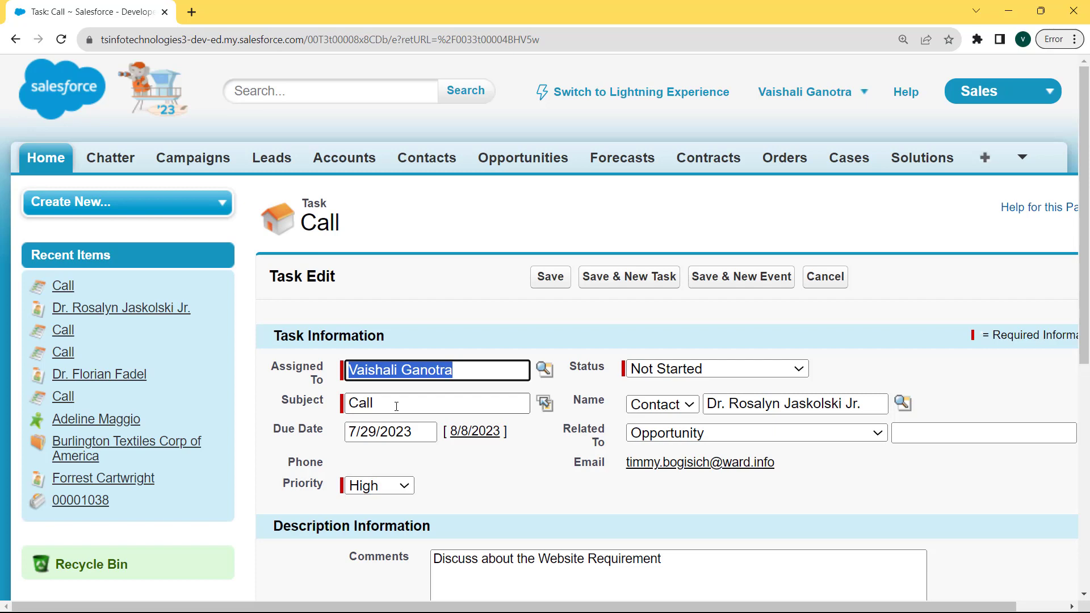
{"action": "left_click", "coordinate": [396, 405]}
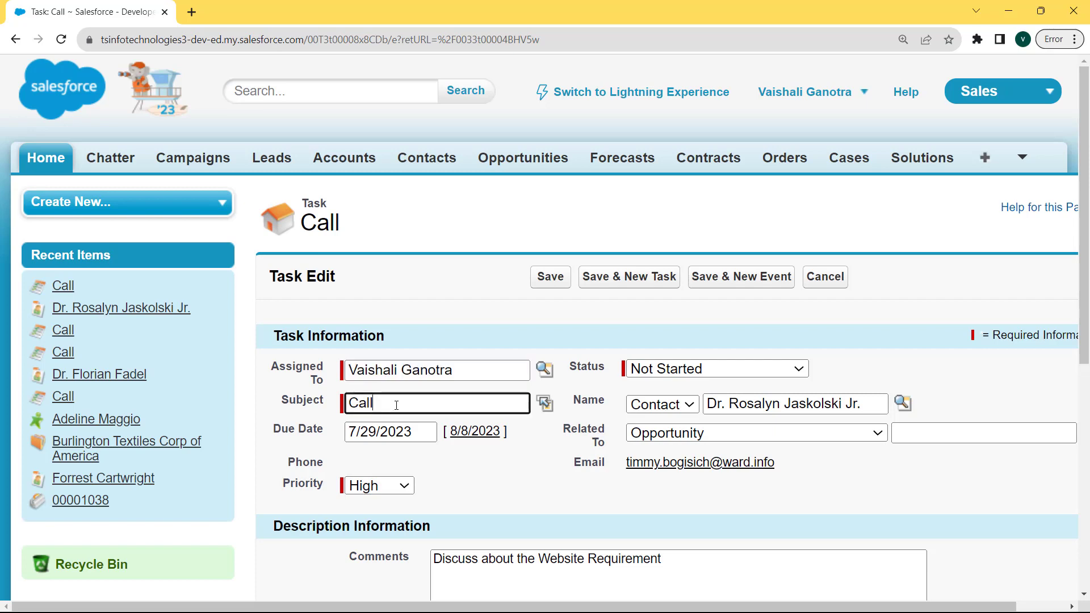
{"action": "left_click", "coordinate": [545, 404]}
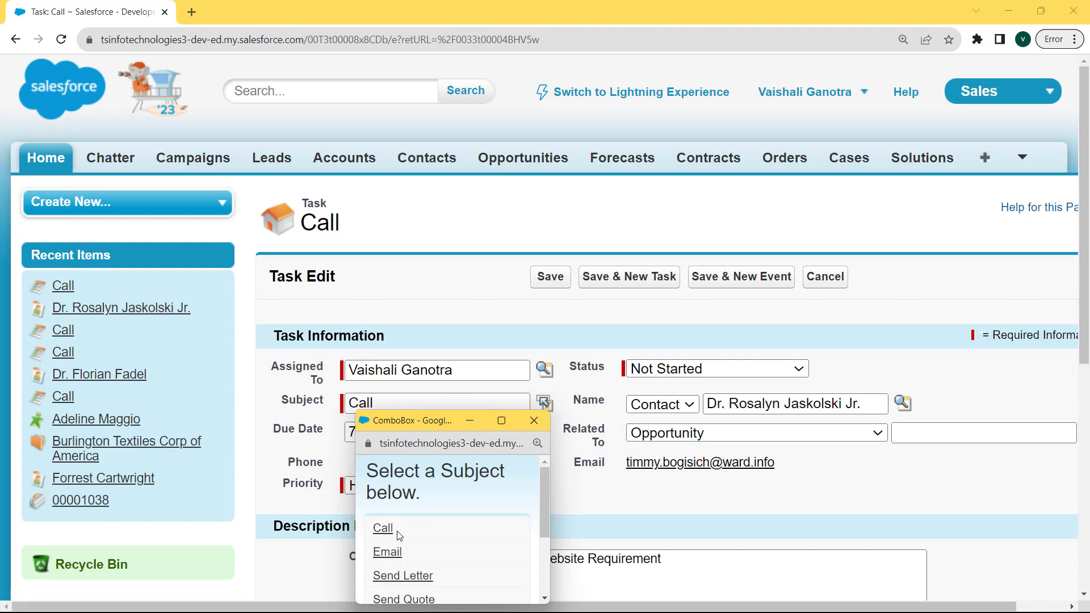
{"action": "left_click", "coordinate": [400, 535]}
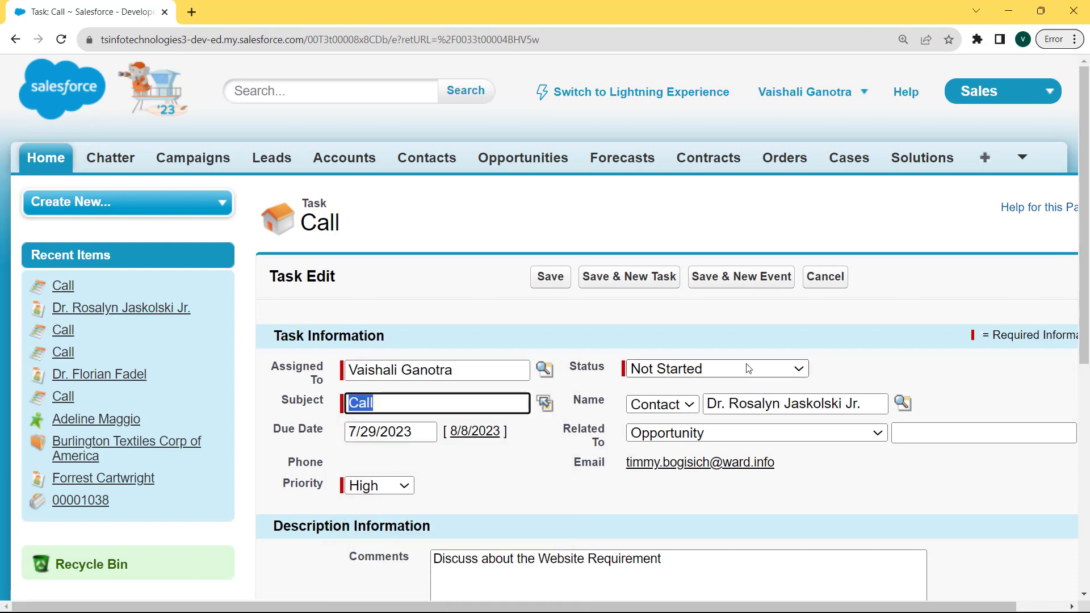
Set the task status to Completed and the due date to 8/8/2023.
{"action": "left_click", "coordinate": [792, 371]}
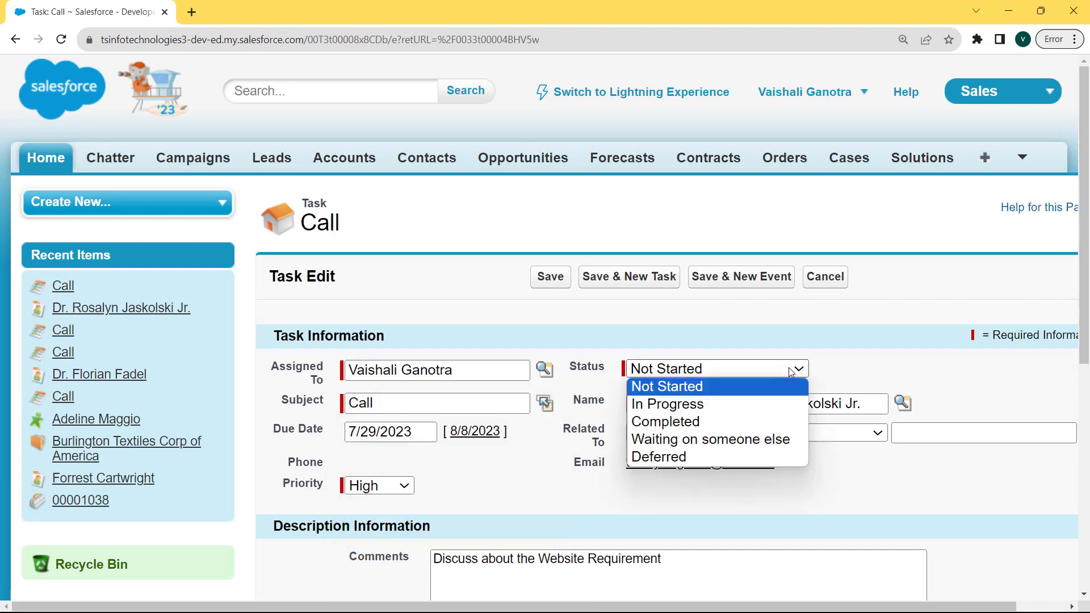
{"action": "left_click", "coordinate": [696, 423]}
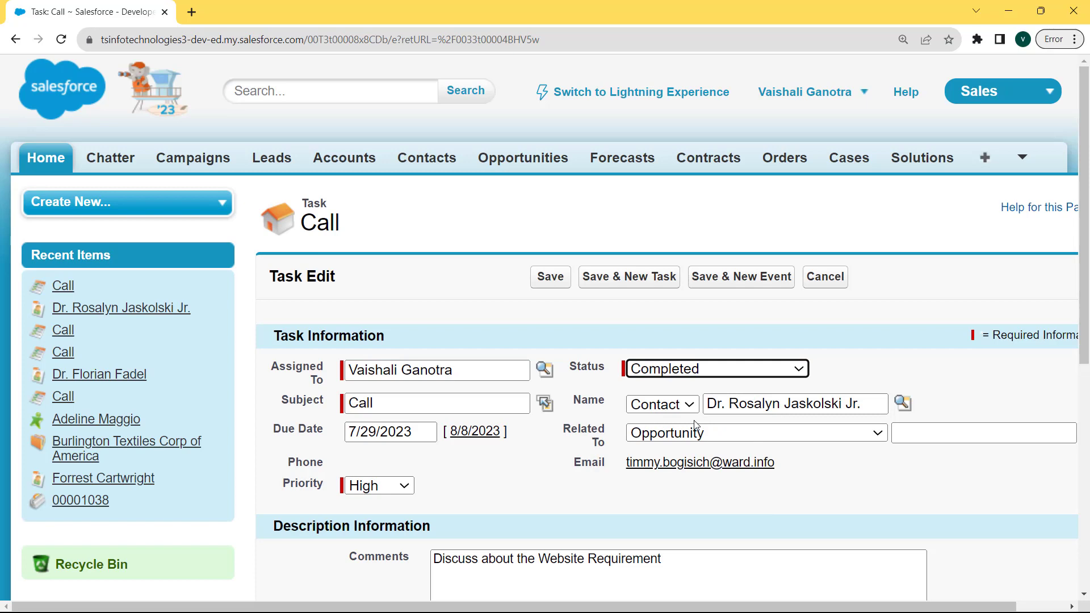
{"action": "left_click", "coordinate": [428, 430]}
{"action": "left_click", "coordinate": [480, 460]}
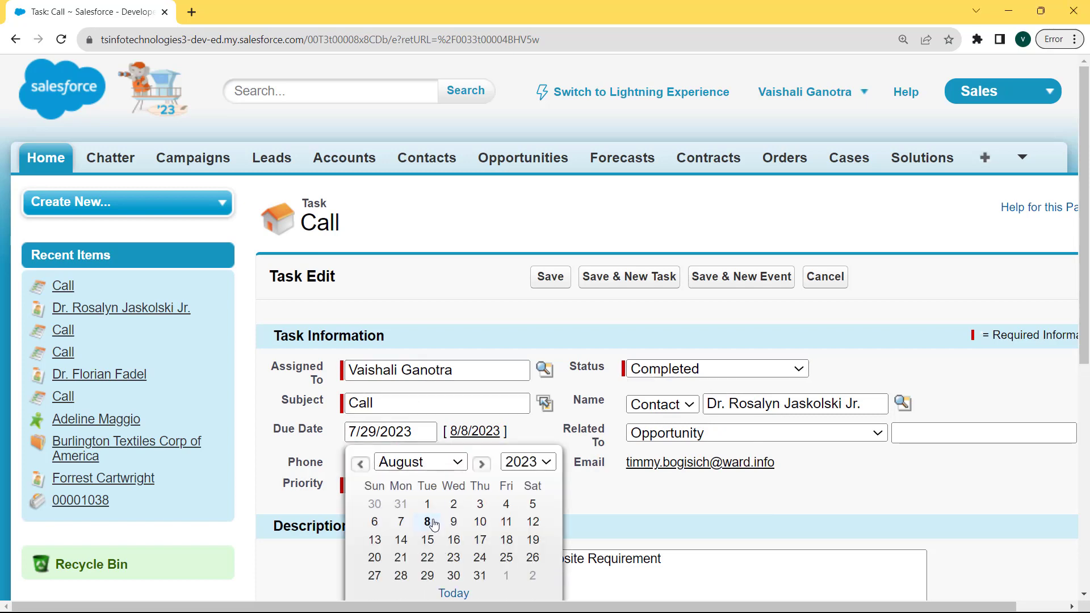
{"action": "left_click", "coordinate": [431, 519]}
Keep Opportunity as the related-to type, set Normal priority, and save the task.
{"action": "left_click", "coordinate": [718, 431]}
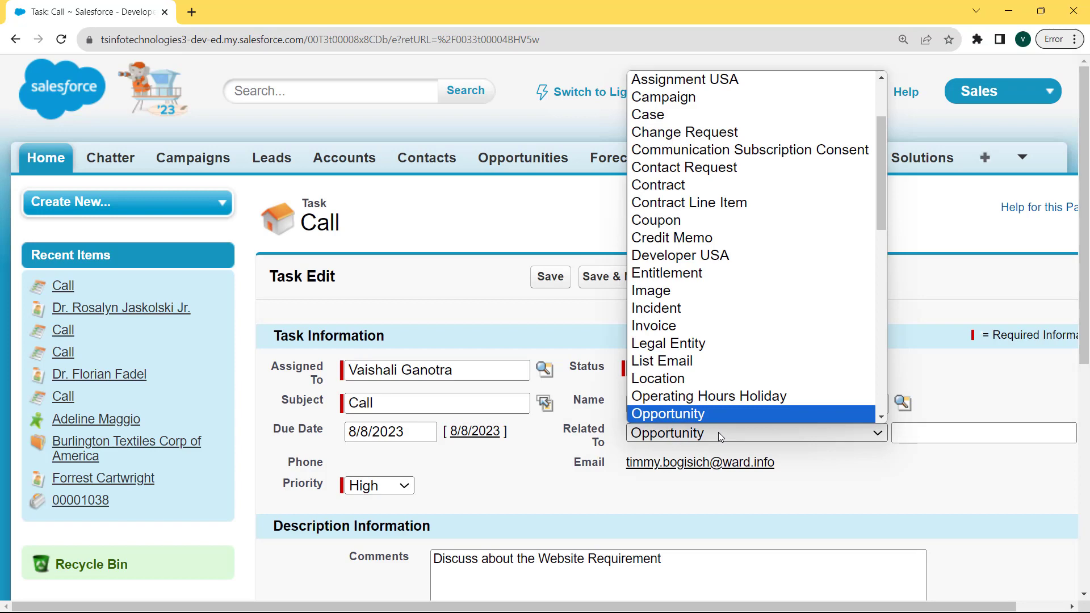
{"action": "scroll", "coordinate": [719, 422], "scroll_direction": "down", "scroll_amount": 1}
{"action": "scroll", "coordinate": [719, 422], "scroll_direction": "down", "scroll_amount": 1}
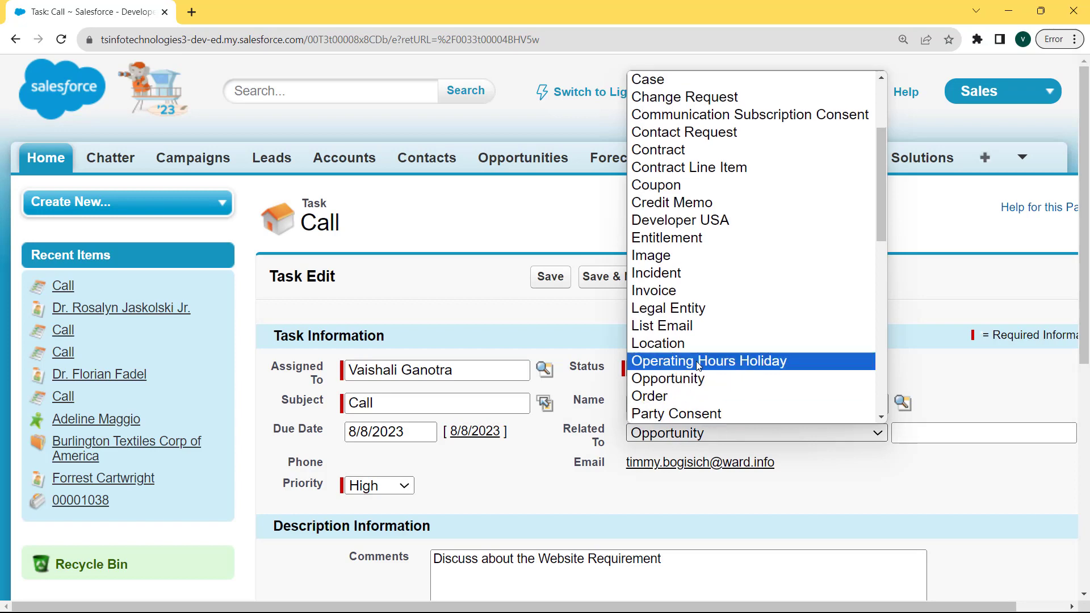
{"action": "left_click", "coordinate": [734, 433]}
{"action": "left_click", "coordinate": [406, 488]}
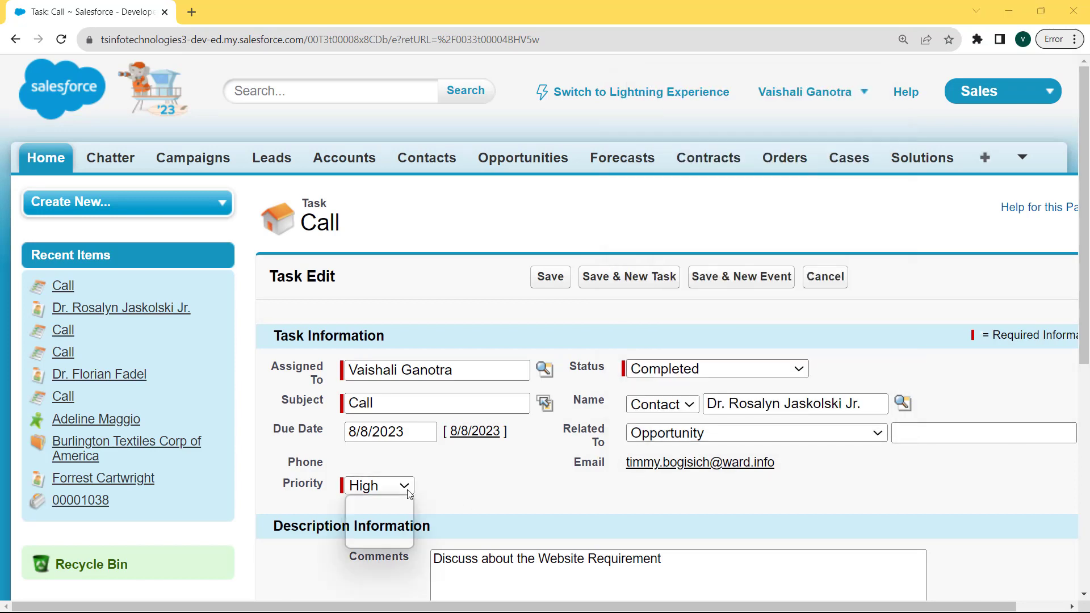
{"action": "left_click", "coordinate": [397, 519]}
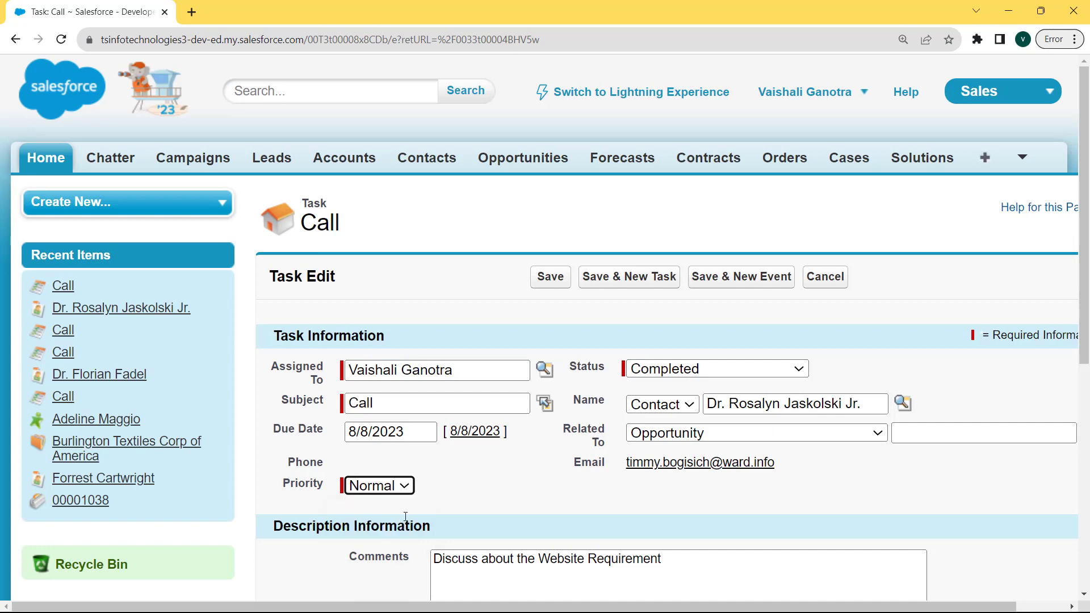
{"action": "left_click", "coordinate": [551, 278]}
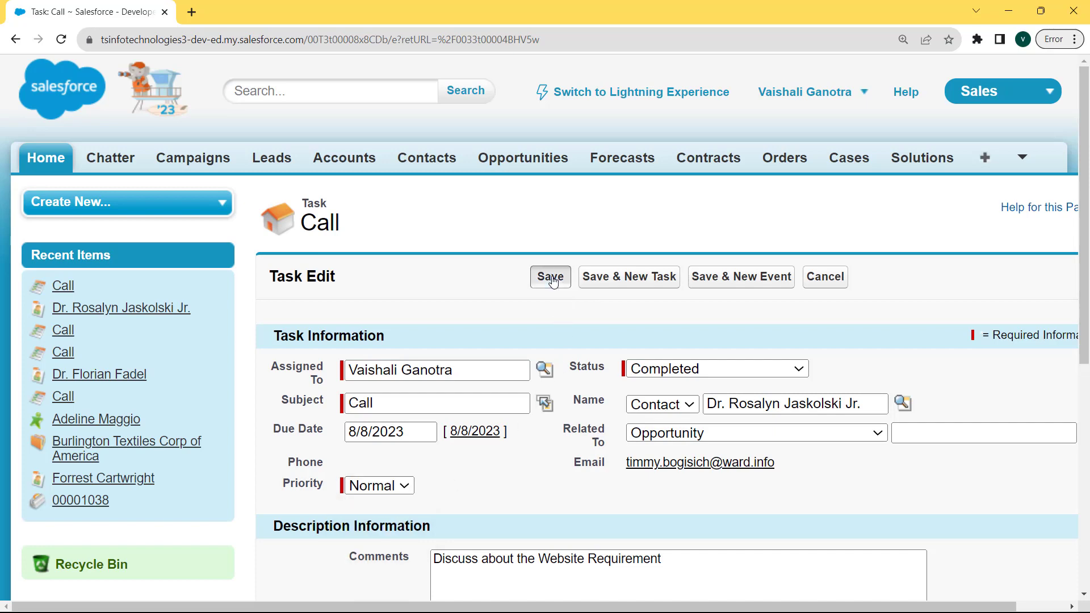